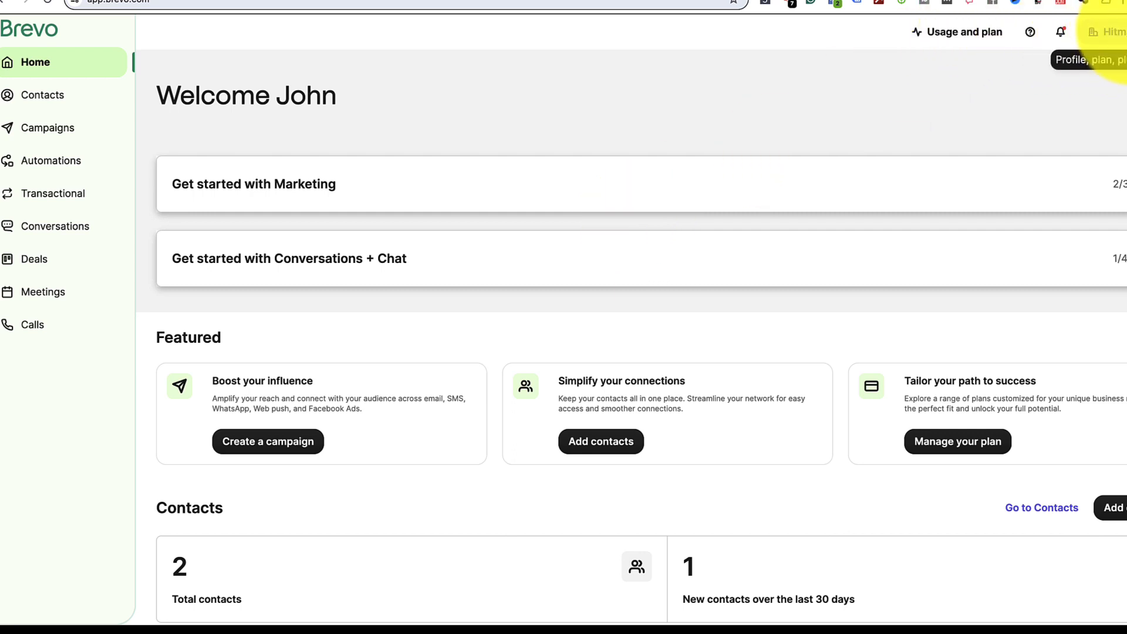
- Bring up the Brevo account menu from the account name at the top right
{"action": "left_click", "coordinate": [1107, 31]}
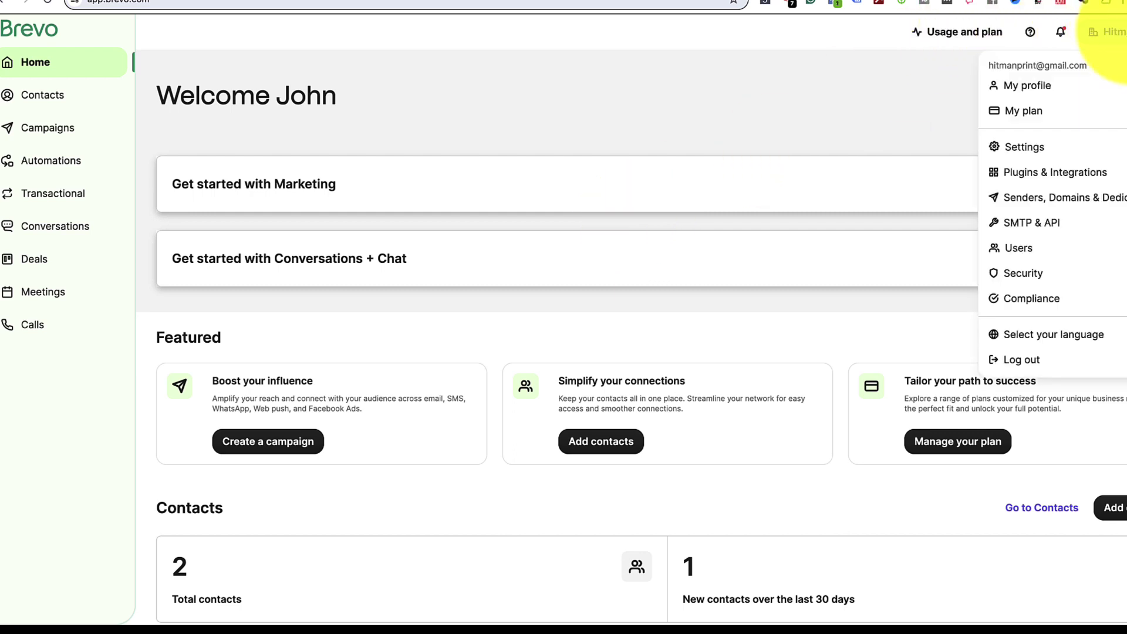
- View Brevo's SMTP & API settings, then move to the GoHighLevel account
{"action": "left_click", "coordinate": [1018, 231]}
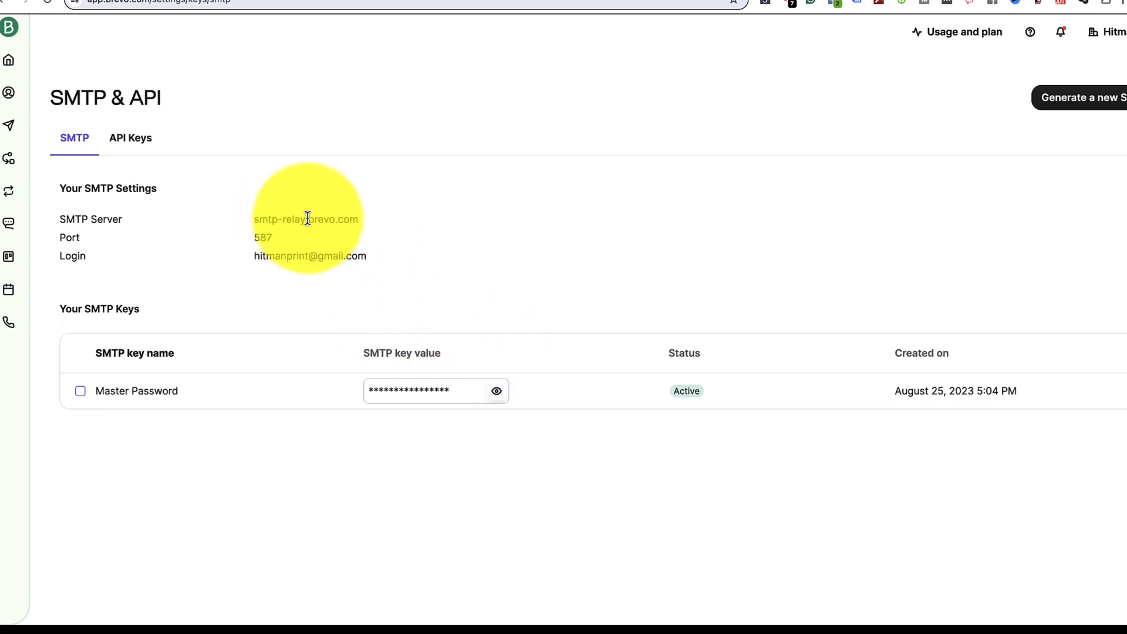
{"action": "left_click", "coordinate": [238, 7]}
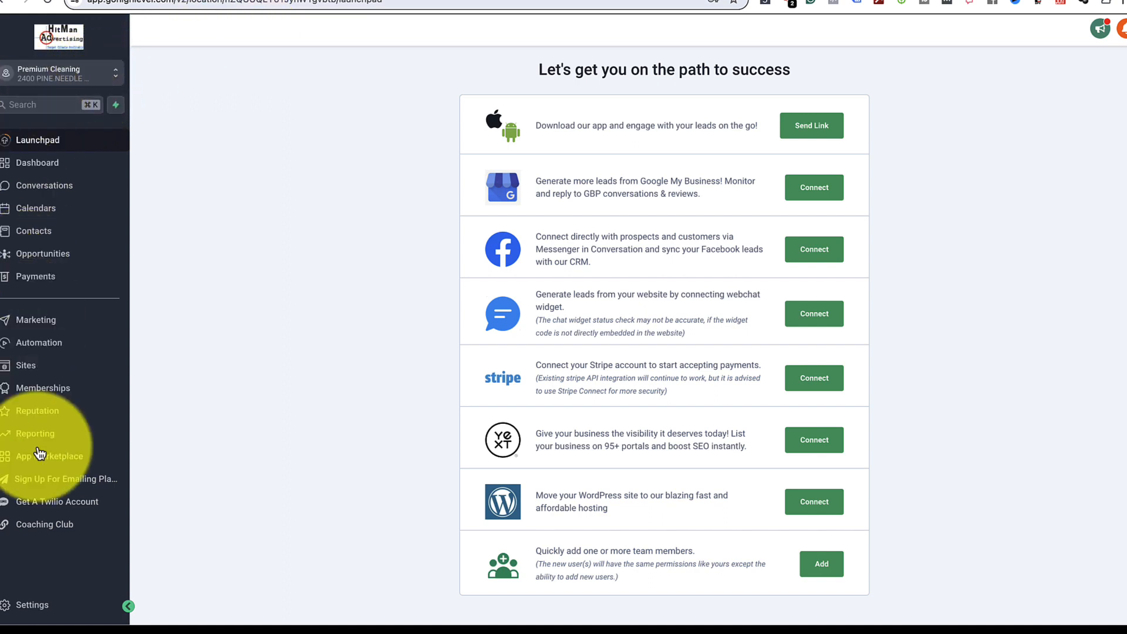
- Reach the location's Email Services settings under Business Services
{"action": "left_click", "coordinate": [33, 604]}
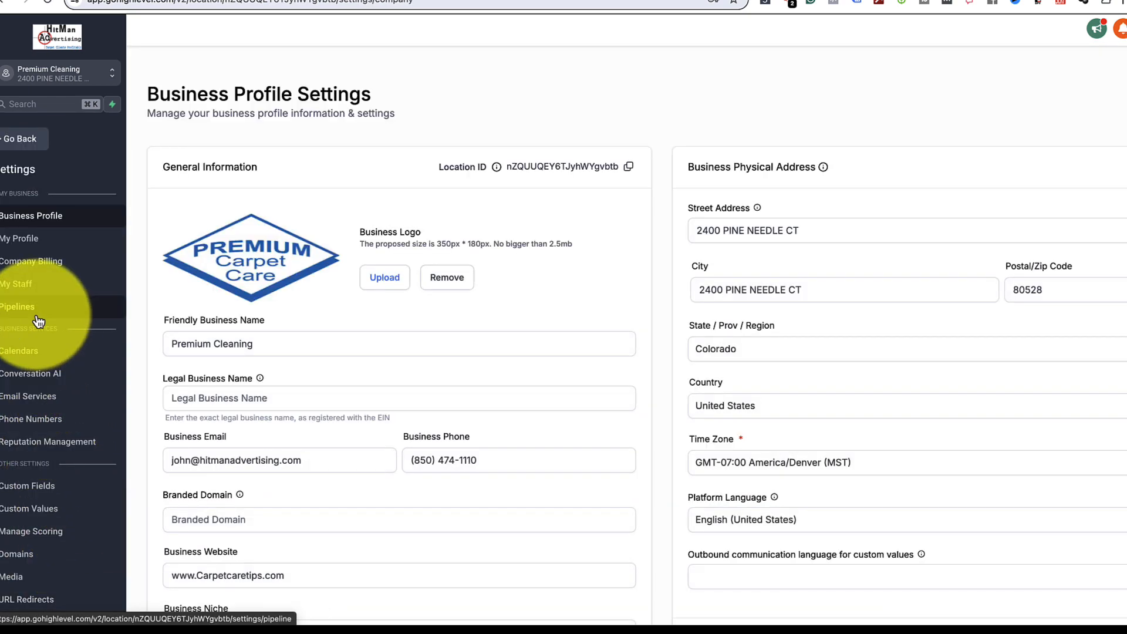
{"action": "left_click", "coordinate": [28, 395]}
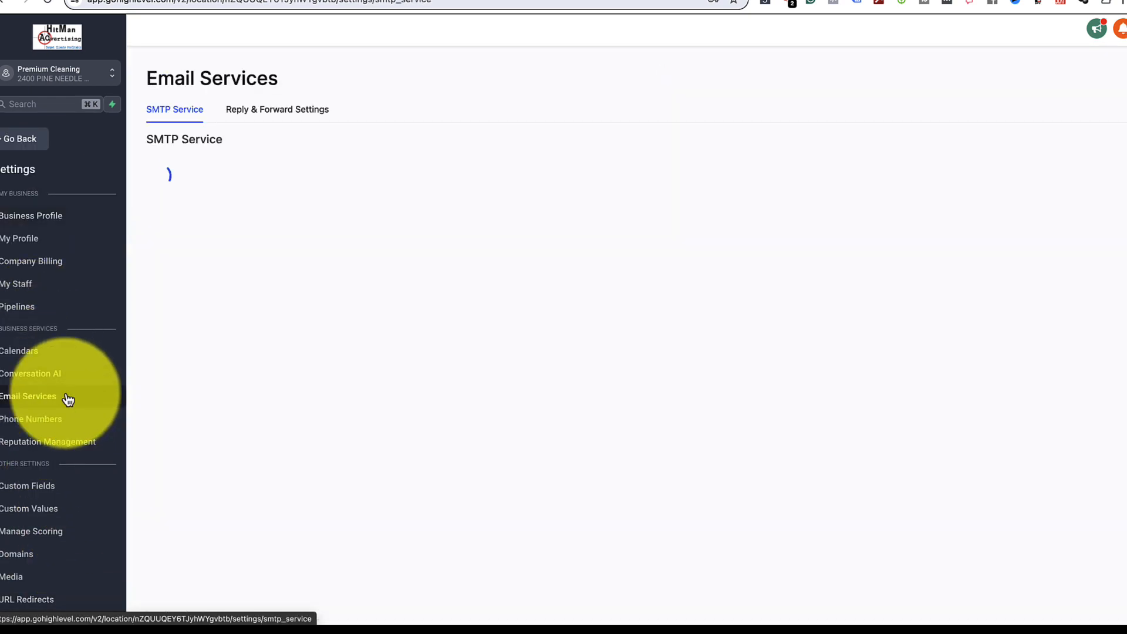
- Add a custom email service with SMTP provider Other and begin the provider name
{"action": "left_click", "coordinate": [1114, 142]}
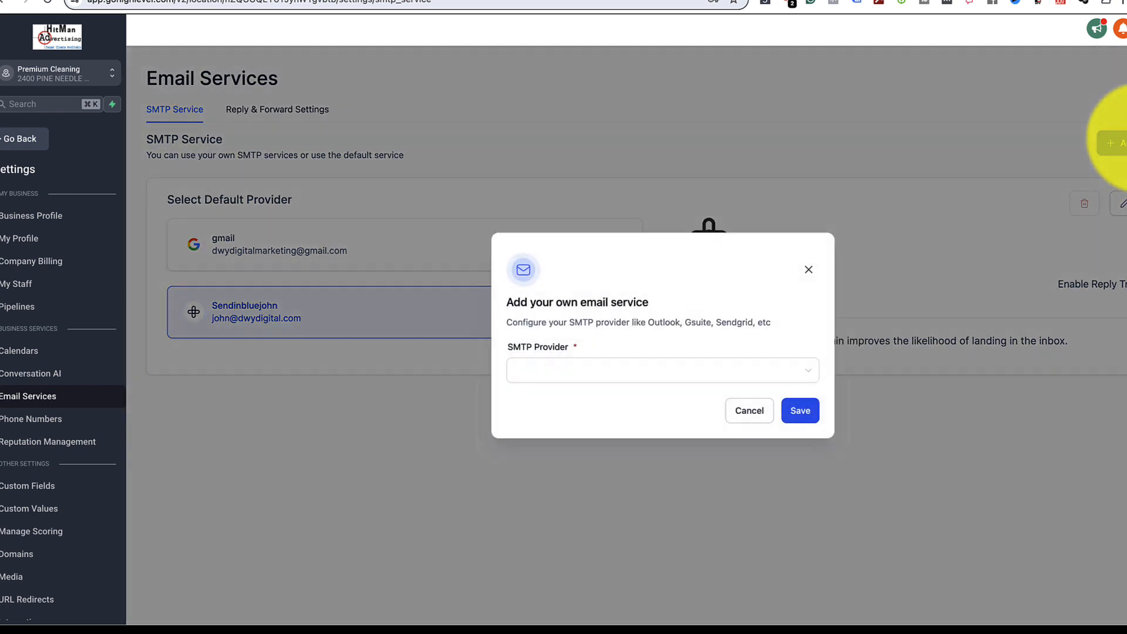
{"action": "left_click", "coordinate": [687, 374]}
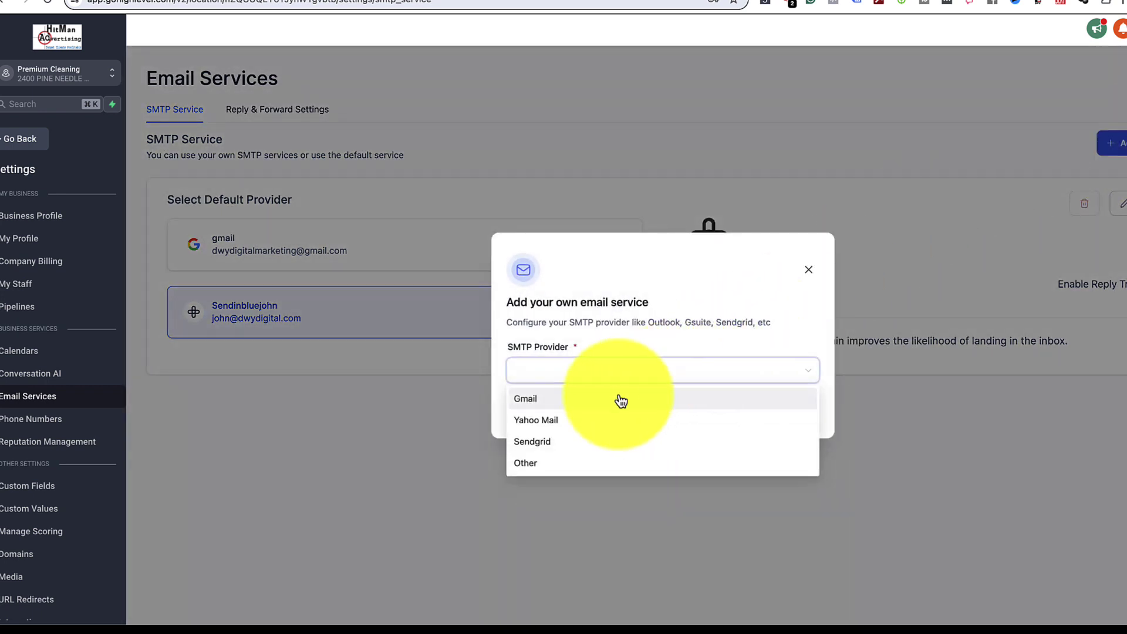
{"action": "left_click", "coordinate": [537, 466]}
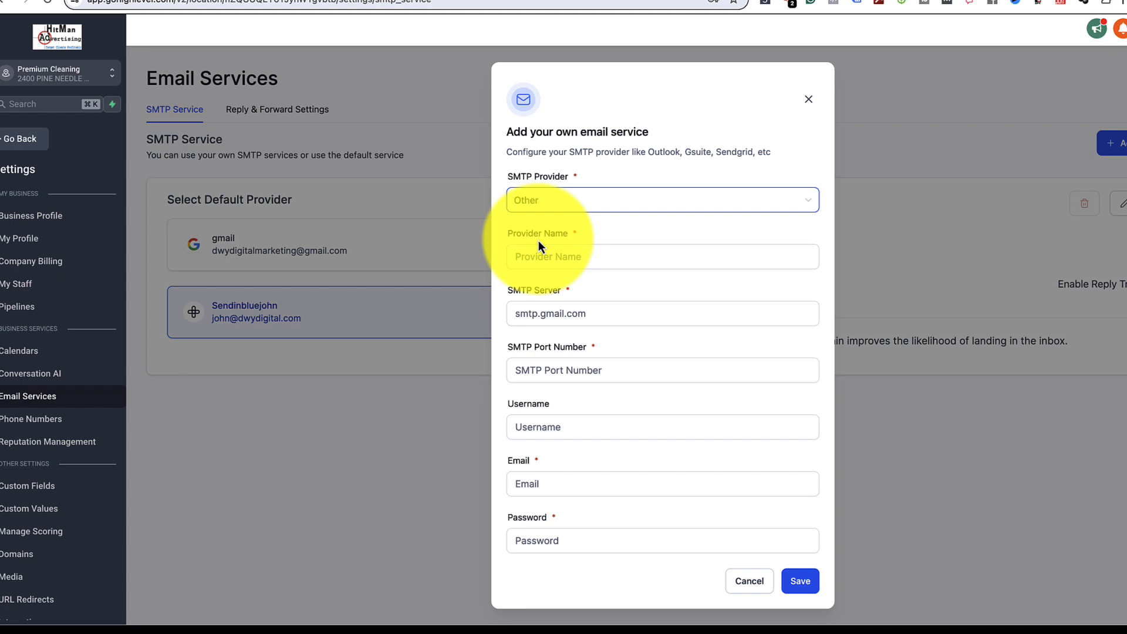
{"action": "left_click", "coordinate": [535, 255]}
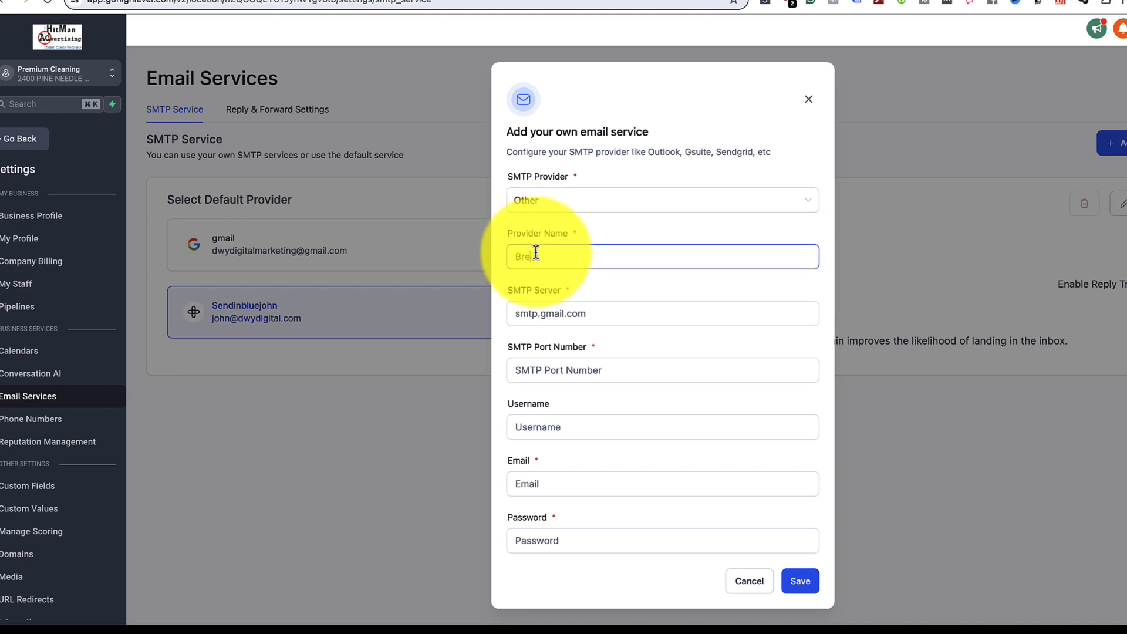
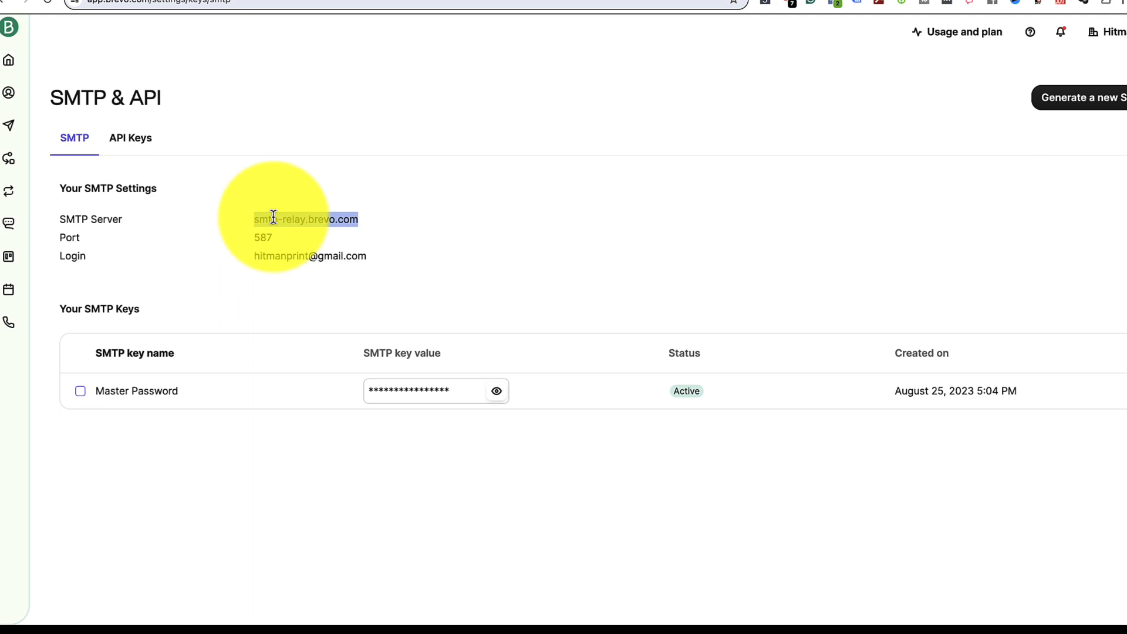
- Fill the SMTP server as smtp-relay.brevo.com and set the port to 587
{"action": "left_click", "coordinate": [300, 4]}
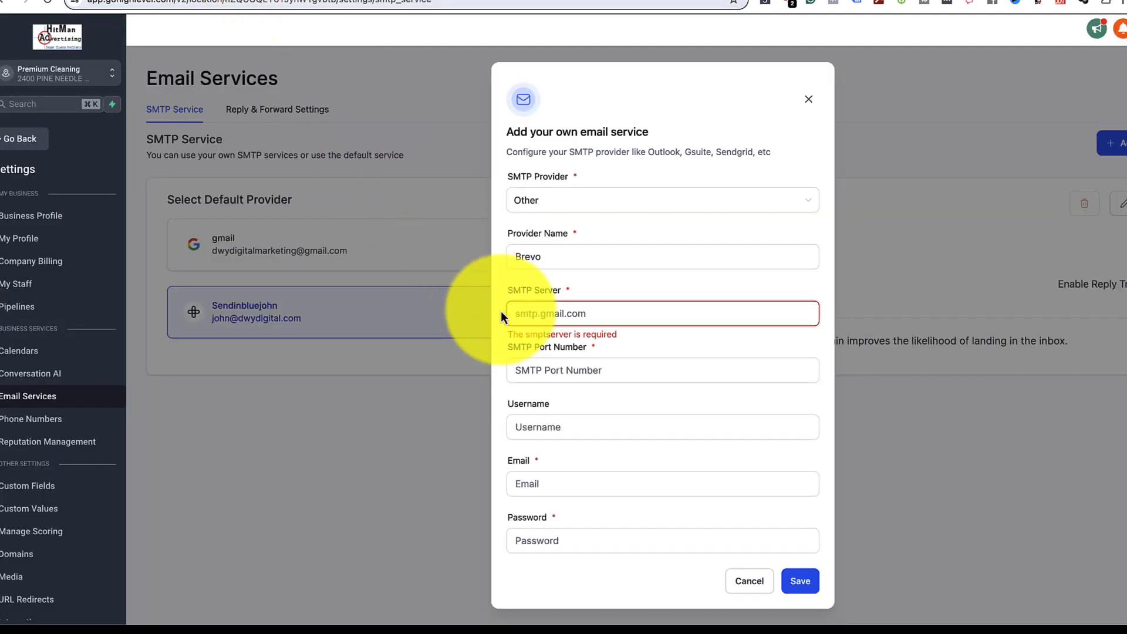
{"action": "left_click", "coordinate": [534, 313]}
{"action": "type", "text": "smtp-relay.brevo.com"}
{"action": "left_click", "coordinate": [540, 370]}
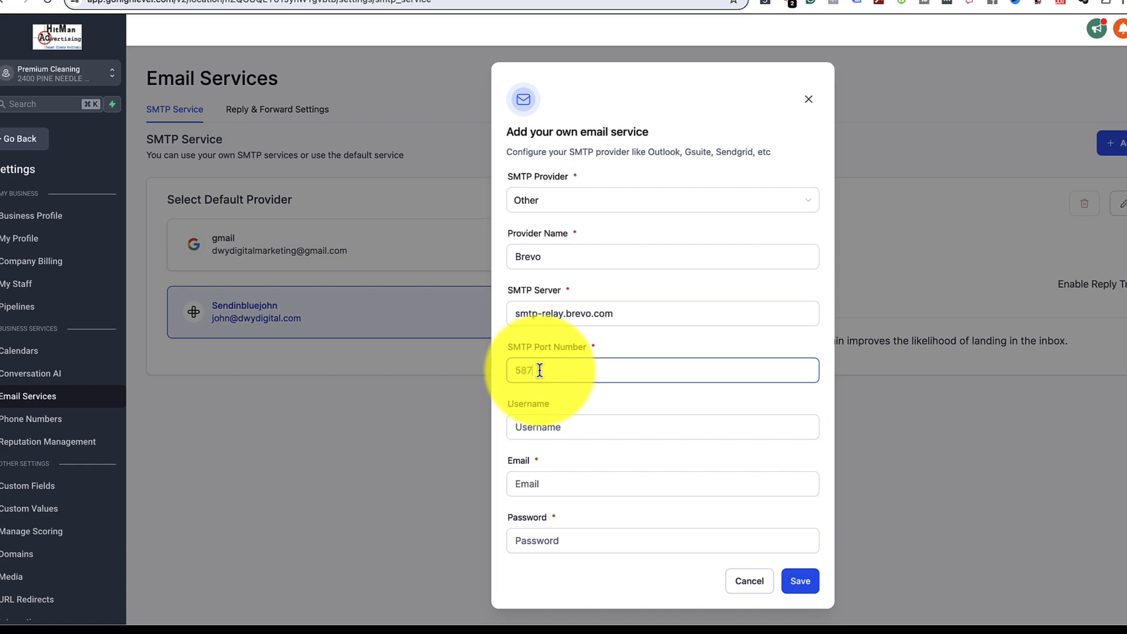
{"action": "type", "text": "587"}
- Copy the Login email address from Brevo's SMTP settings page
{"action": "left_click", "coordinate": [537, 4]}
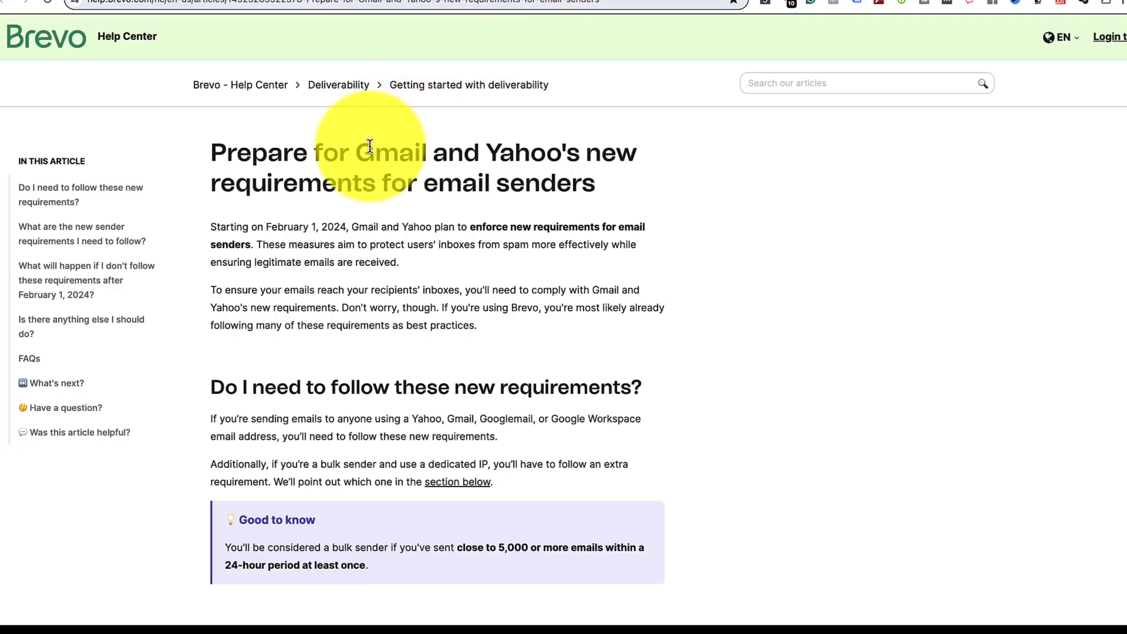
{"action": "left_click", "coordinate": [353, 5]}
{"action": "left_click", "coordinate": [372, 258]}
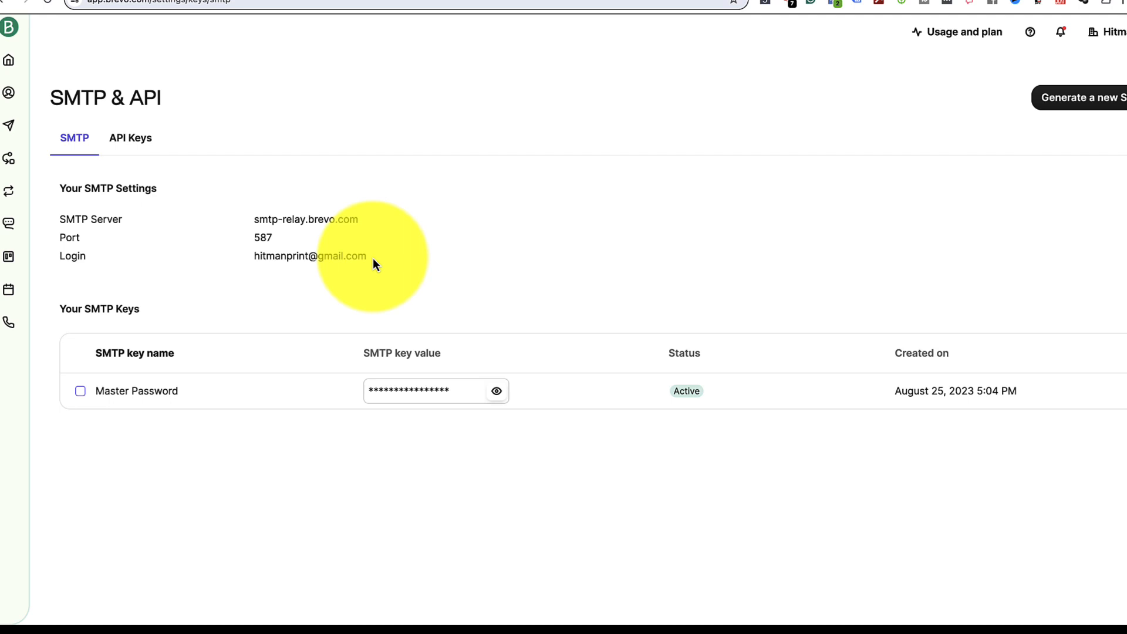
{"action": "left_click_drag", "start_coordinate": [366, 257], "coordinate": [271, 256]}
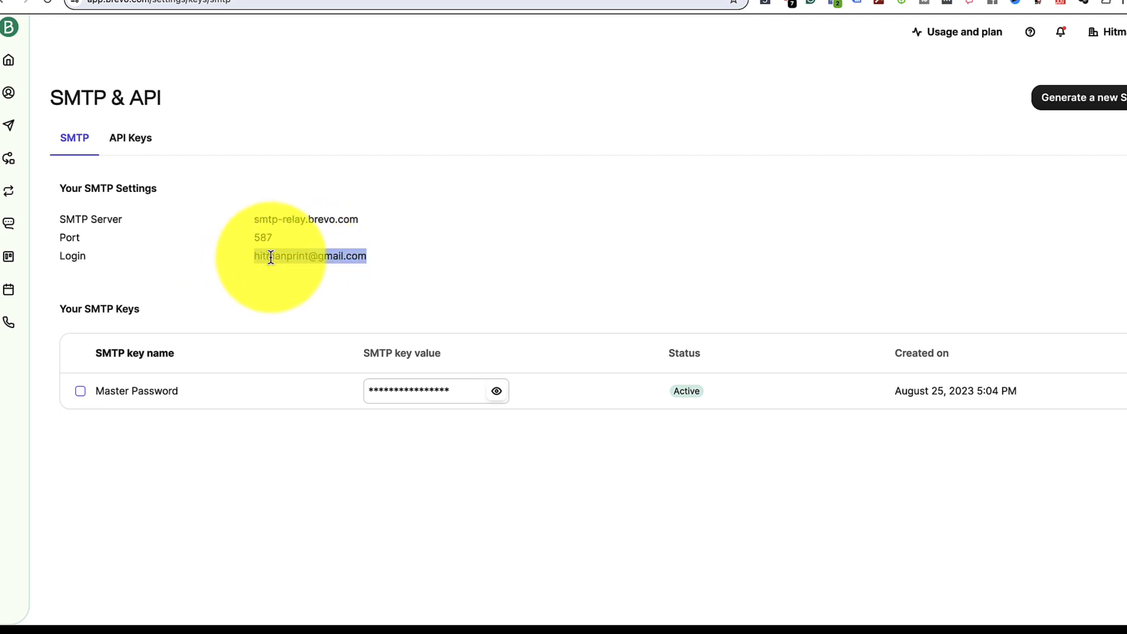
{"action": "key", "text": "ctrl+c"}
- Paste the Brevo login address into both the Username and Email fields
{"action": "left_click", "coordinate": [220, 4]}
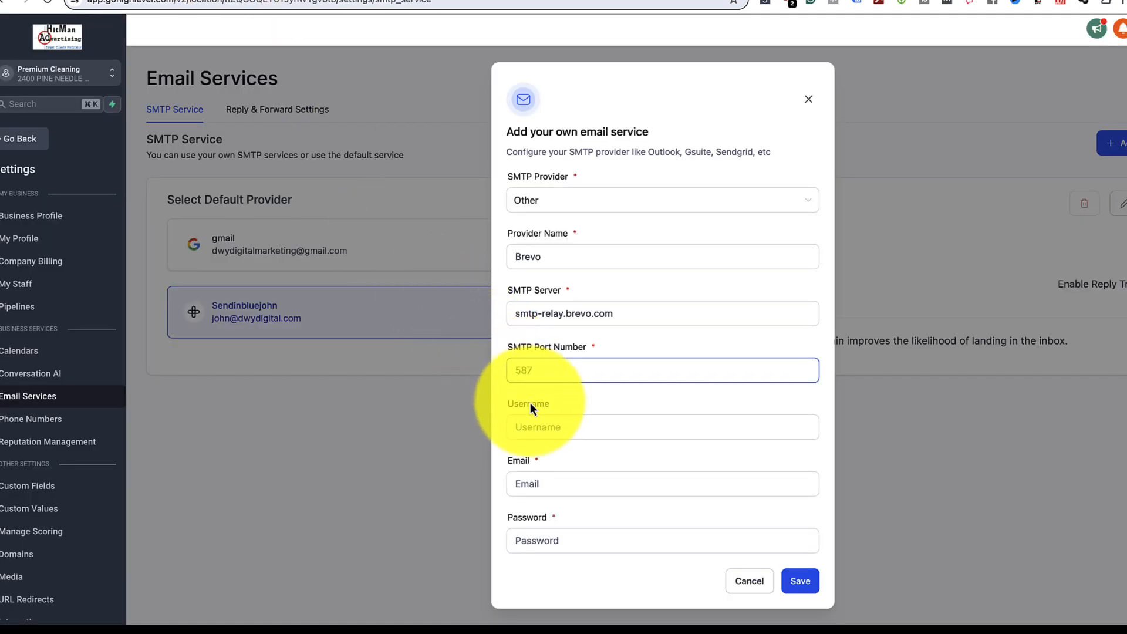
{"action": "left_click", "coordinate": [538, 426]}
{"action": "key", "text": "ctrl+v"}
{"action": "left_click", "coordinate": [543, 484]}
{"action": "key", "text": "ctrl+v"}
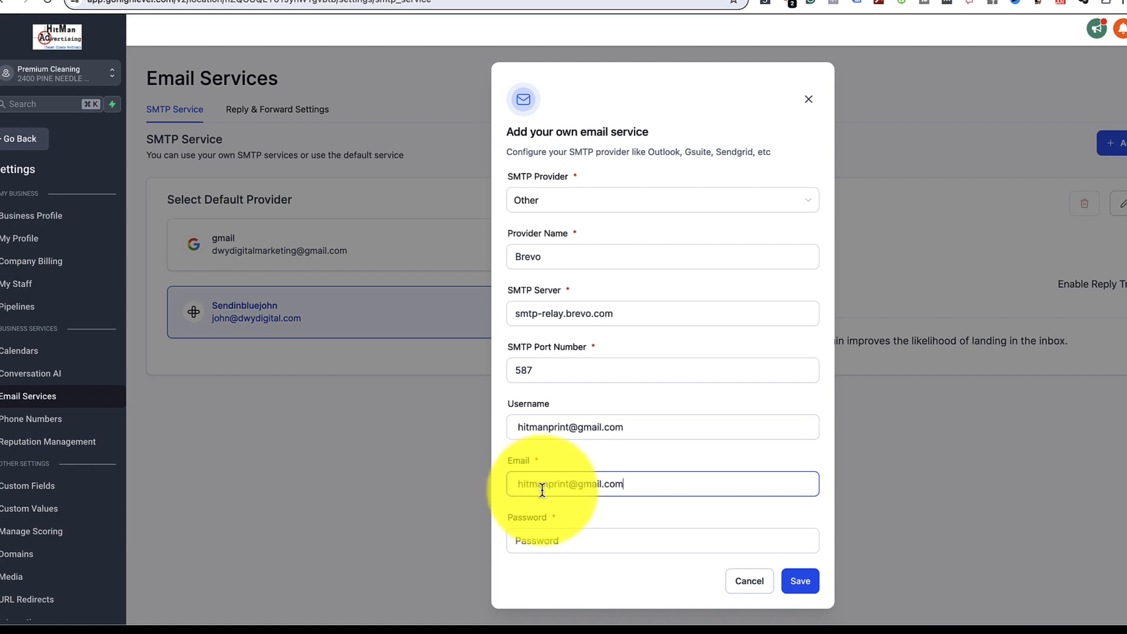
{"action": "left_click", "coordinate": [588, 540]}
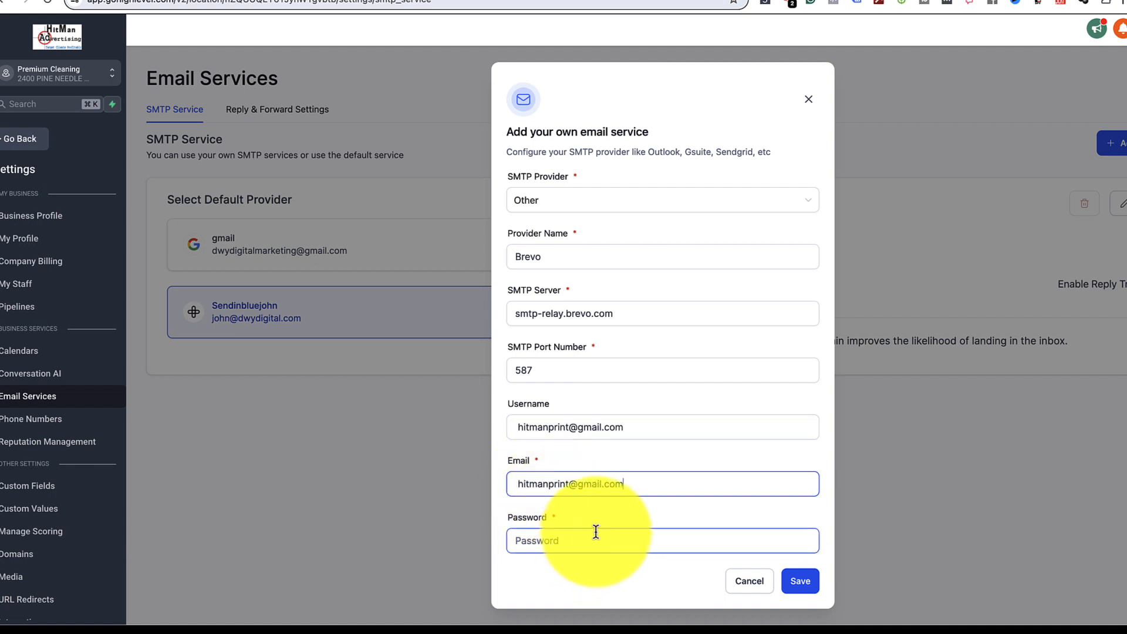
{"action": "left_click", "coordinate": [423, 5]}
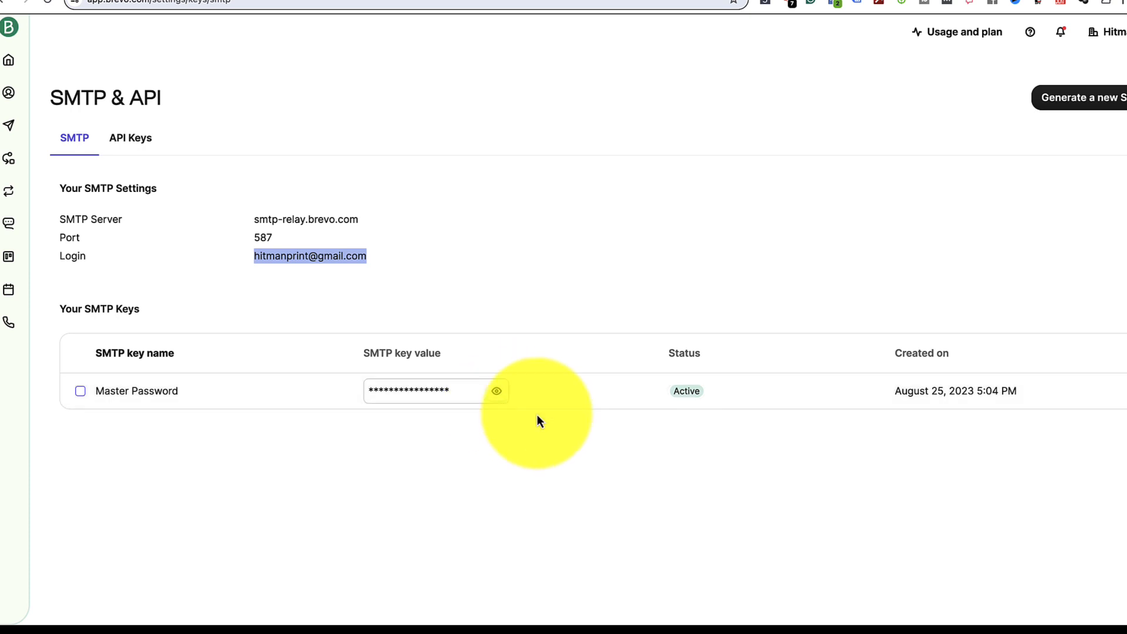
{"action": "left_click", "coordinate": [247, 5]}
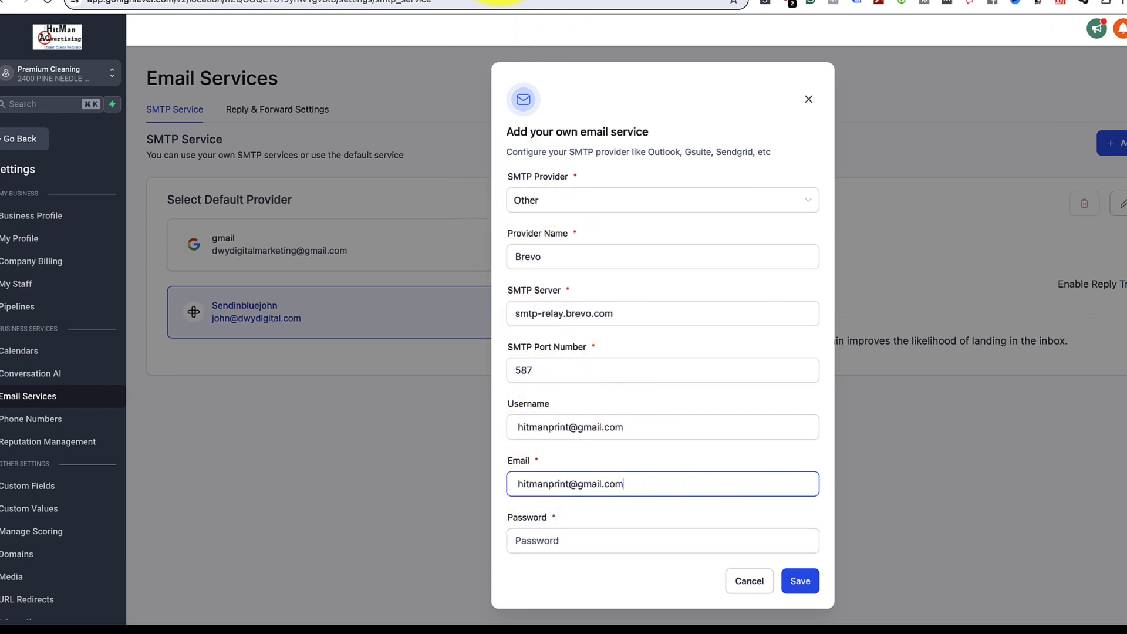
{"action": "left_click", "coordinate": [535, 10]}
{"action": "left_click", "coordinate": [353, 11]}
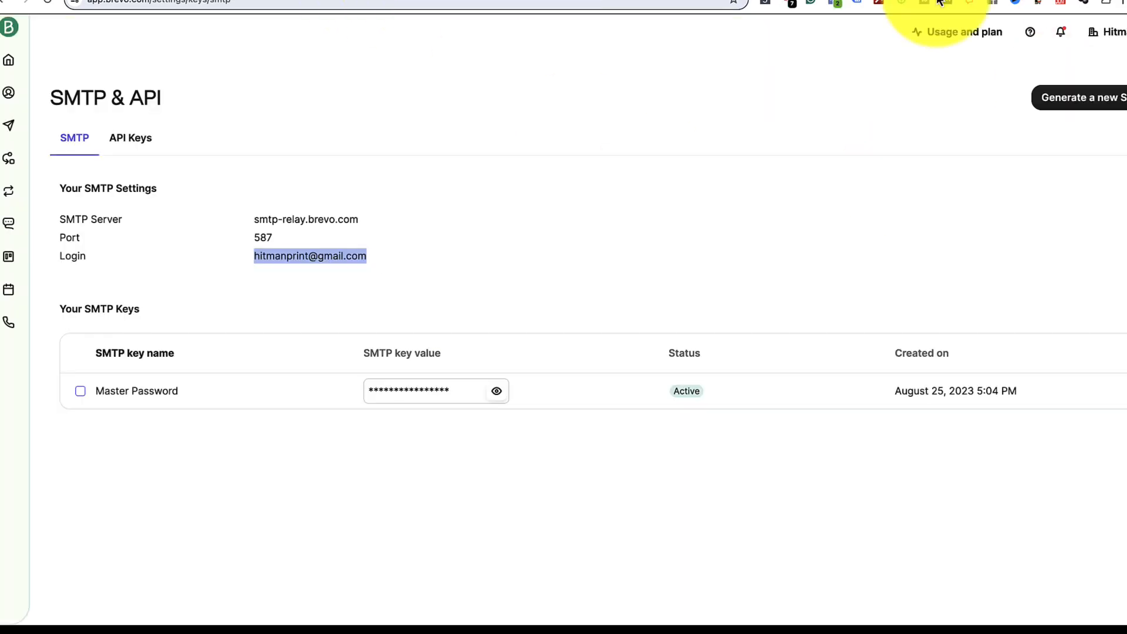
{"action": "left_click", "coordinate": [1111, 33]}
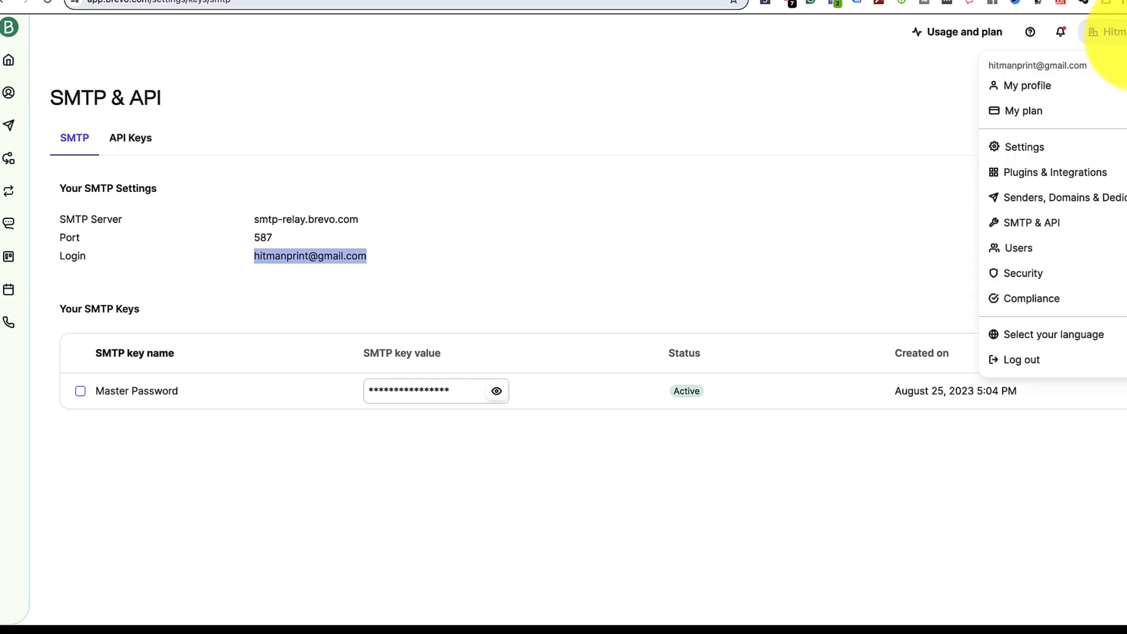
{"action": "left_click", "coordinate": [819, 251]}
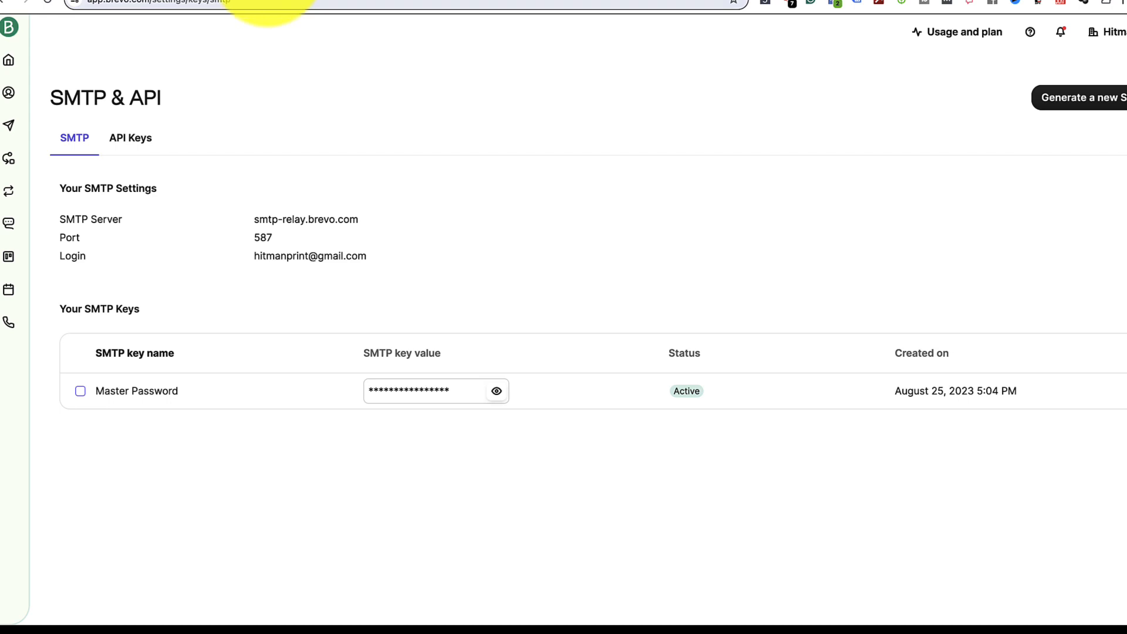
{"action": "left_click", "coordinate": [265, 7]}
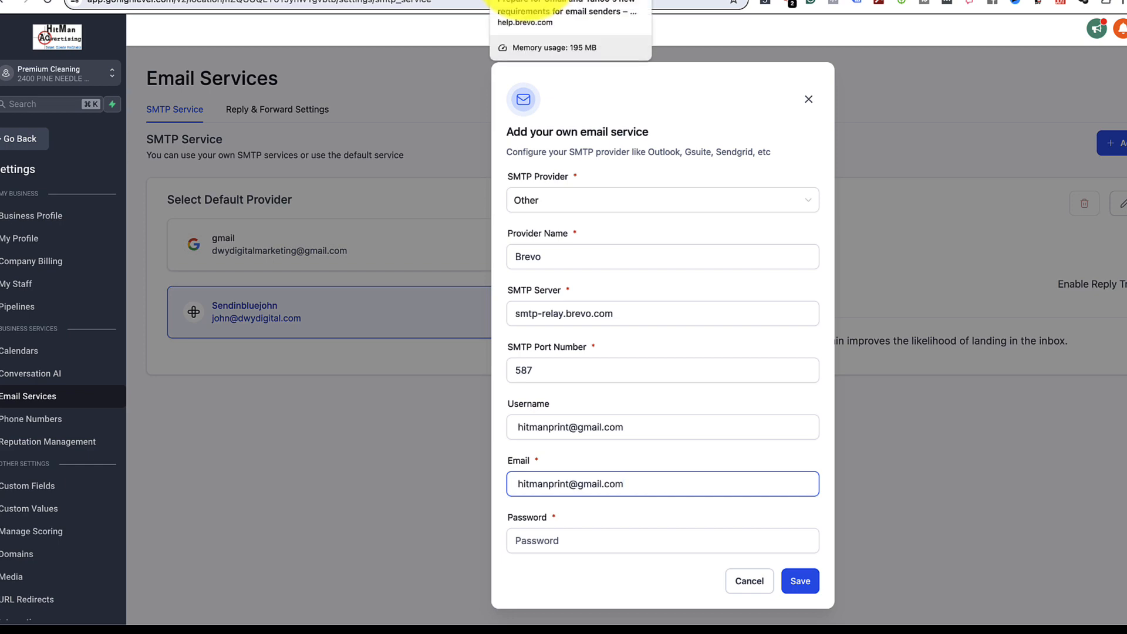
- Bring up Brevo's Help Center article on Gmail and Yahoo's sender requirements
{"action": "left_click", "coordinate": [529, 7]}
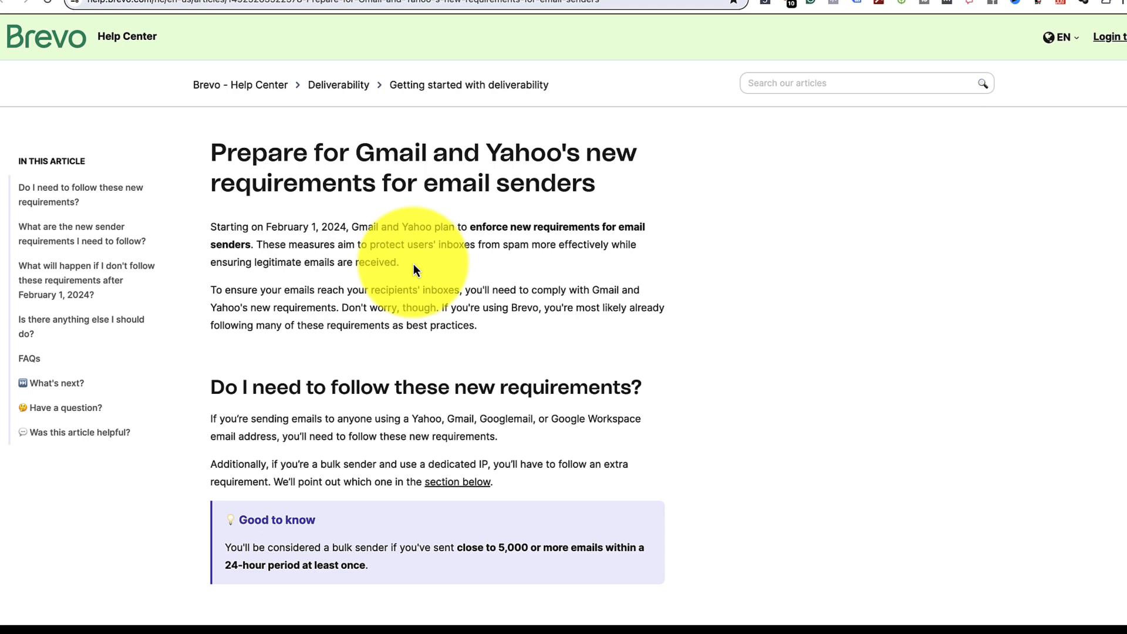
{"action": "scroll", "coordinate": [457, 298], "scroll_direction": "down", "scroll_amount": 1}
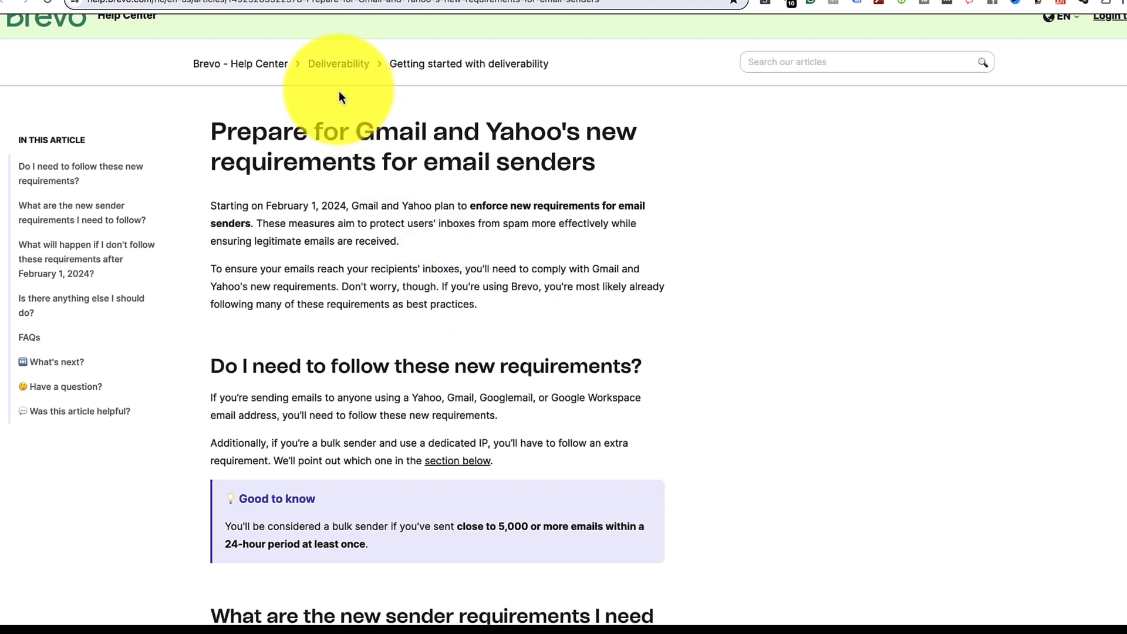
{"action": "scroll", "coordinate": [642, 274], "scroll_direction": "down", "scroll_amount": 2}
{"action": "scroll", "coordinate": [742, 305], "scroll_direction": "down", "scroll_amount": 2}
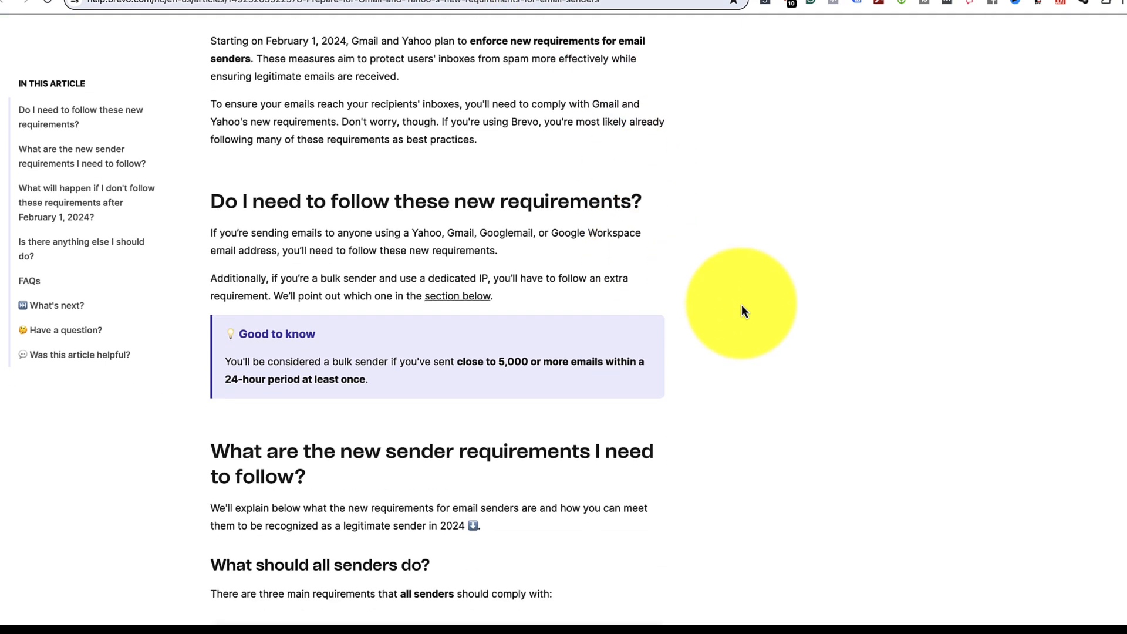
{"action": "scroll", "coordinate": [742, 305], "scroll_direction": "down", "scroll_amount": 3}
{"action": "scroll", "coordinate": [742, 306], "scroll_direction": "down", "scroll_amount": 3}
{"action": "scroll", "coordinate": [742, 305], "scroll_direction": "down", "scroll_amount": 3}
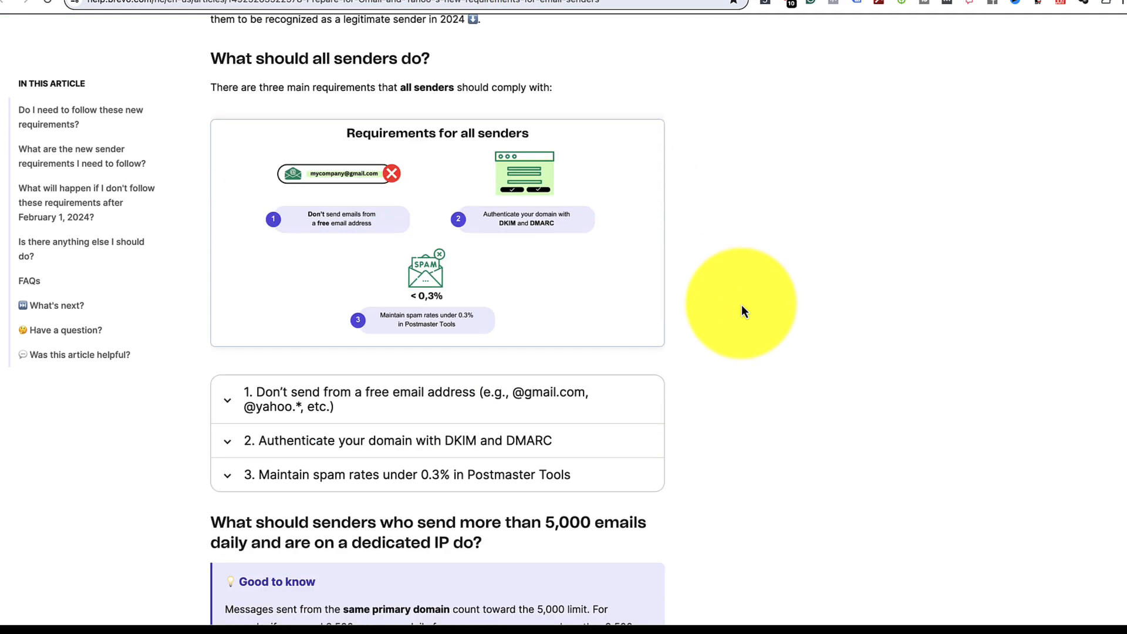
{"action": "scroll", "coordinate": [742, 305], "scroll_direction": "down", "scroll_amount": 3}
{"action": "scroll", "coordinate": [666, 349], "scroll_direction": "down", "scroll_amount": 5}
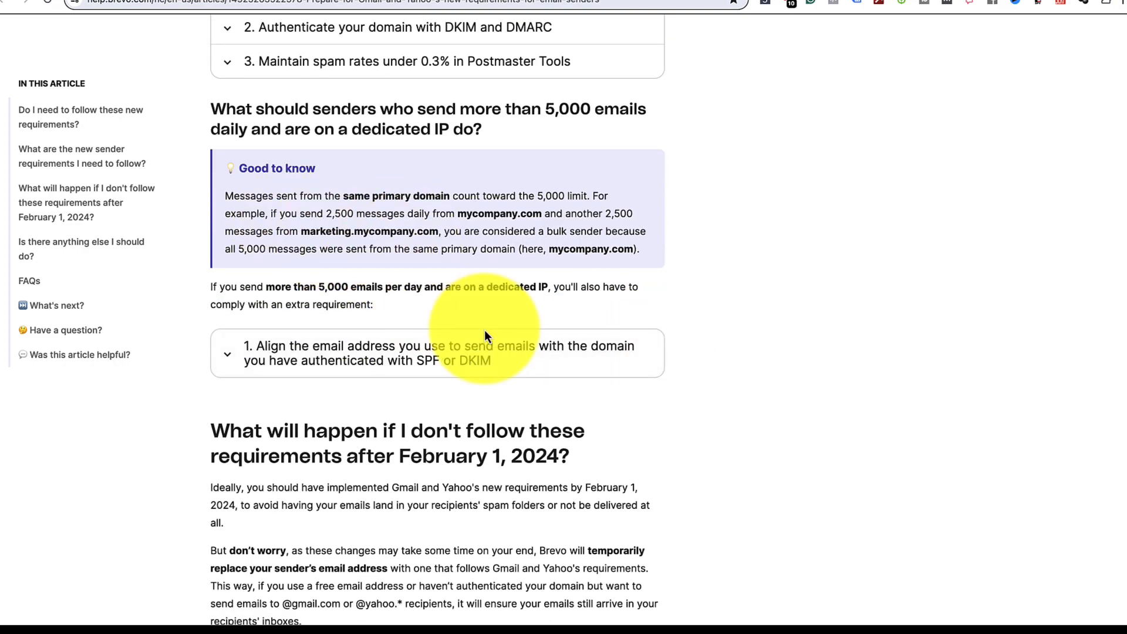
{"action": "scroll", "coordinate": [485, 330], "scroll_direction": "down", "scroll_amount": 3}
{"action": "scroll", "coordinate": [484, 330], "scroll_direction": "down", "scroll_amount": 2}
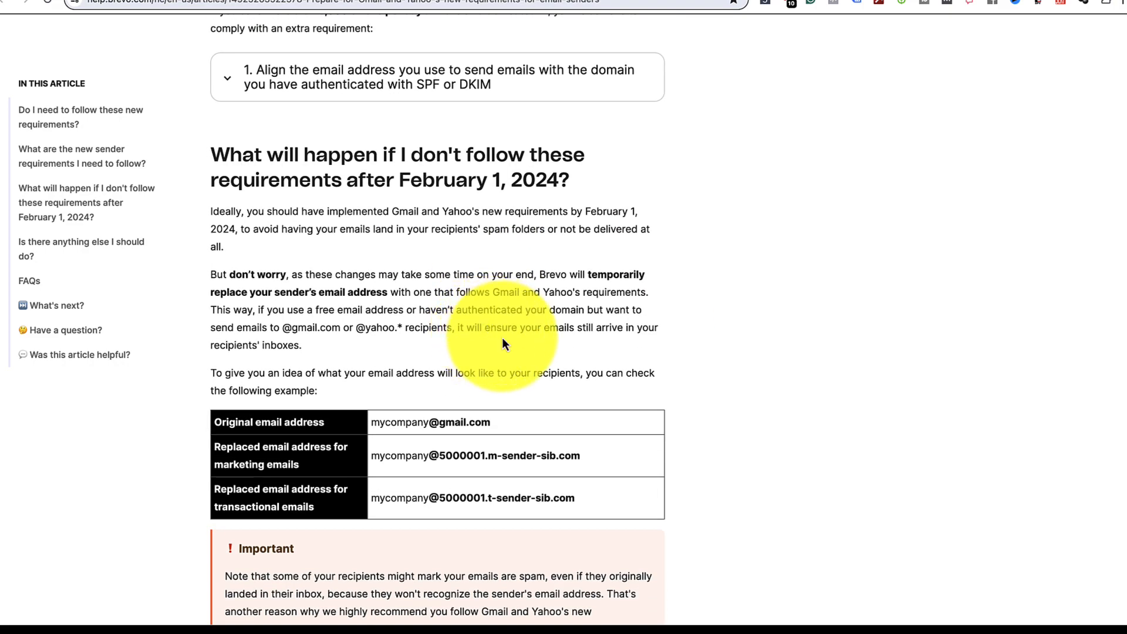
{"action": "scroll", "coordinate": [503, 338], "scroll_direction": "up", "scroll_amount": 5}
{"action": "scroll", "coordinate": [546, 362], "scroll_direction": "up", "scroll_amount": 5}
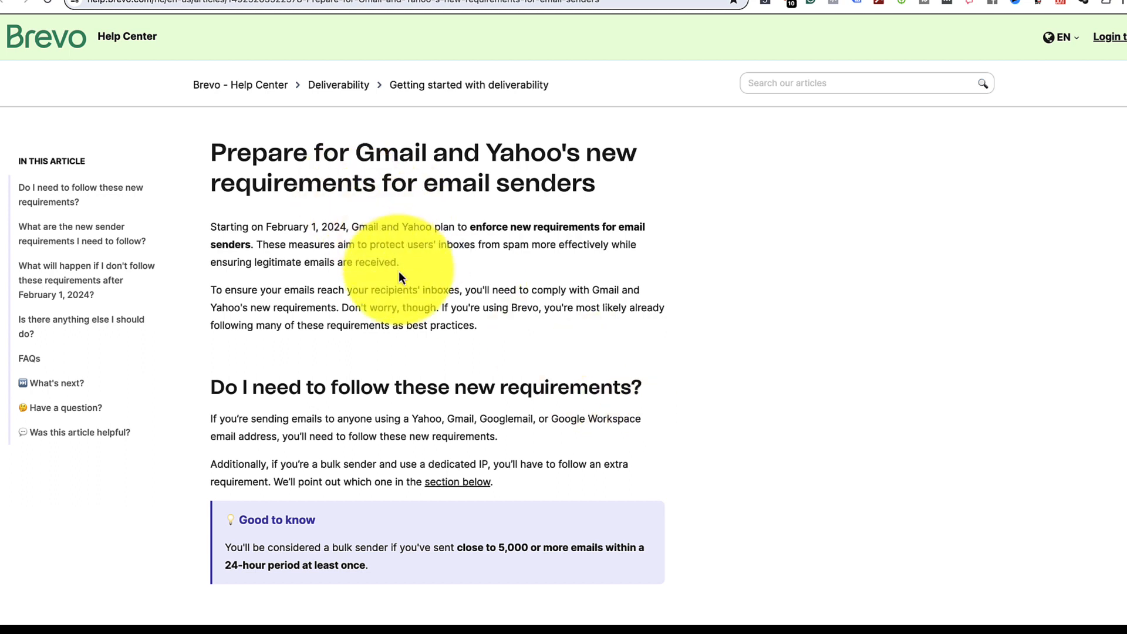
{"action": "scroll", "coordinate": [400, 277], "scroll_direction": "down", "scroll_amount": 2}
{"action": "scroll", "coordinate": [529, 352], "scroll_direction": "down", "scroll_amount": 3}
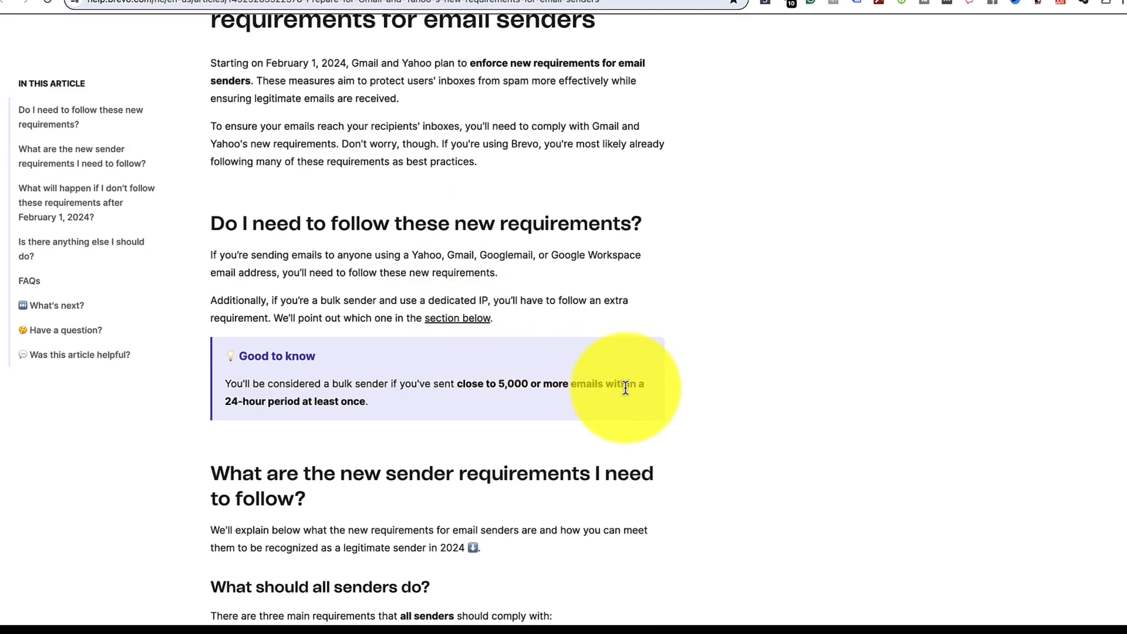
{"action": "scroll", "coordinate": [617, 401], "scroll_direction": "down", "scroll_amount": 3}
{"action": "scroll", "coordinate": [706, 441], "scroll_direction": "up", "scroll_amount": 6}
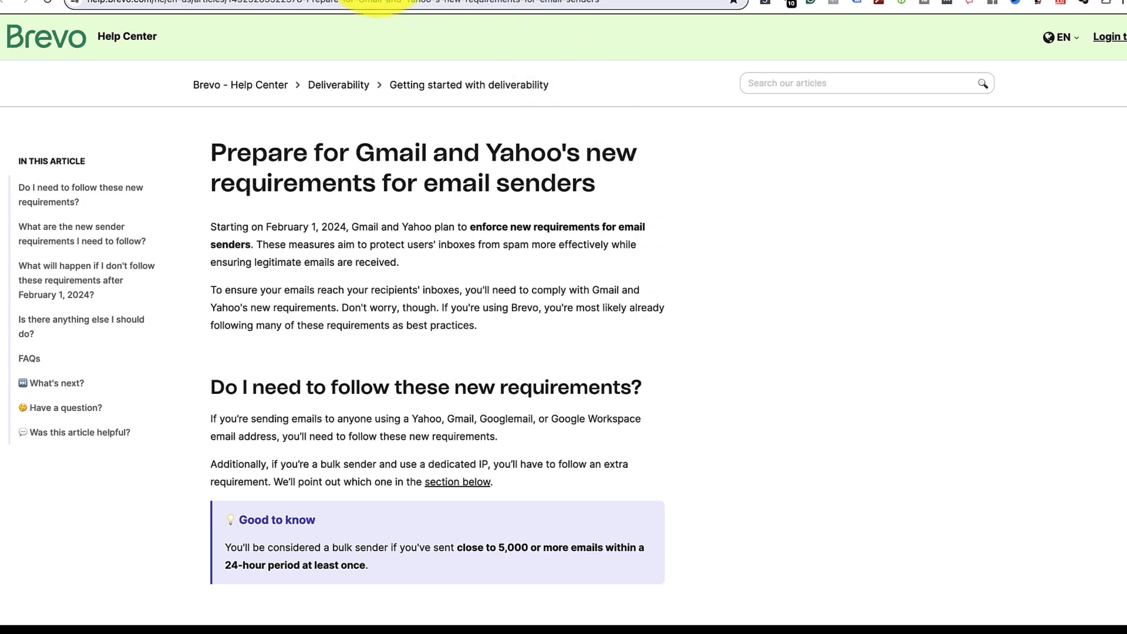
{"action": "left_click", "coordinate": [379, 1]}
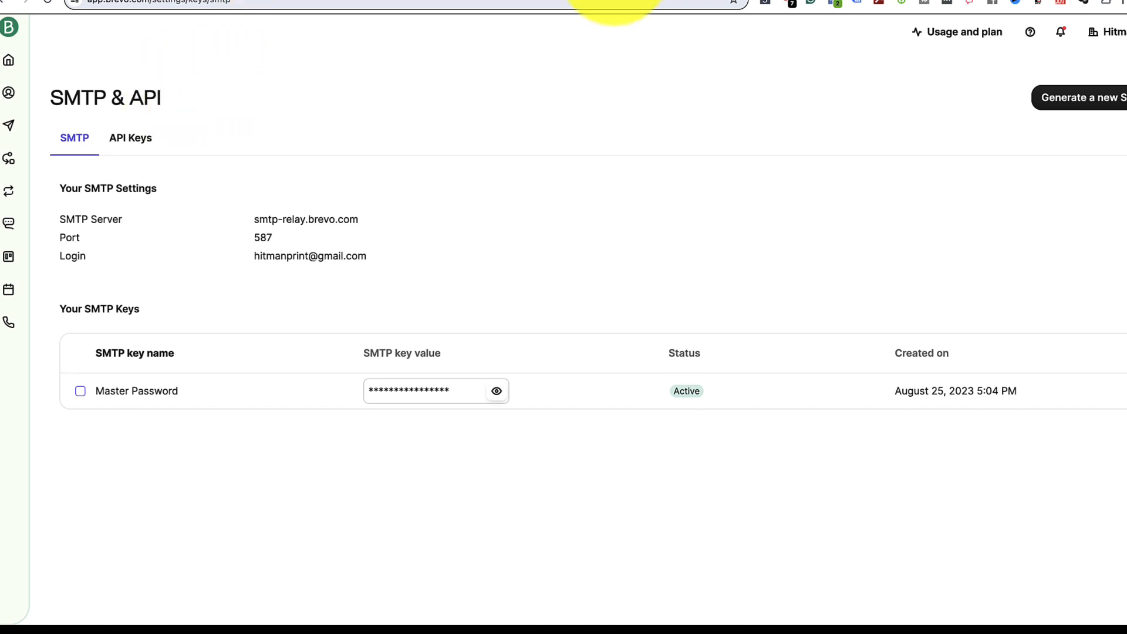
{"action": "left_click", "coordinate": [598, 3]}
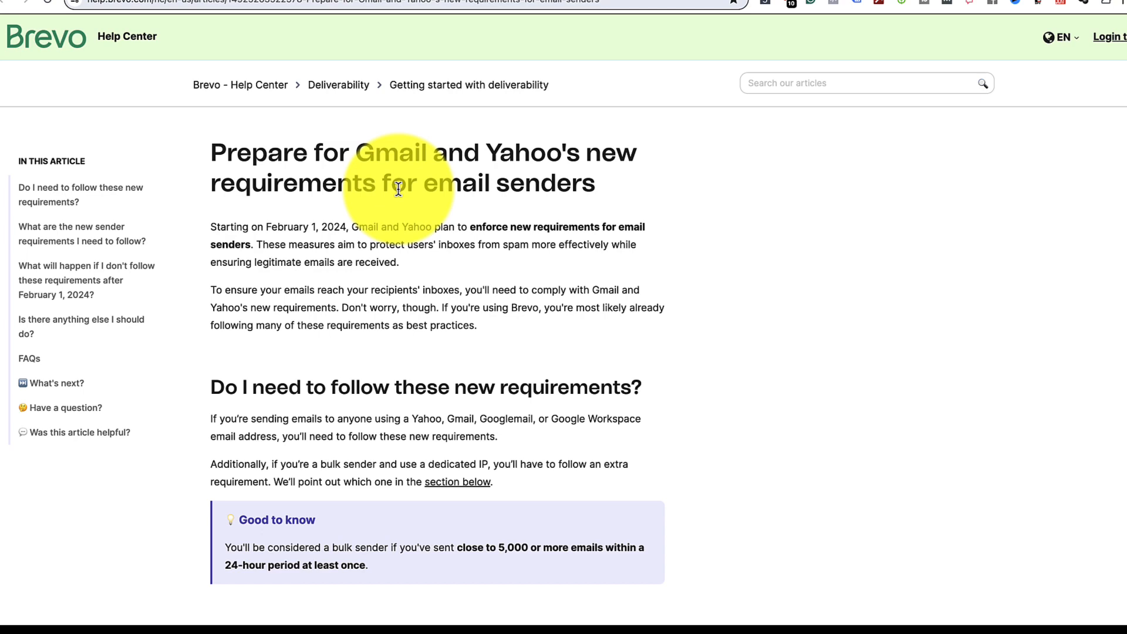
{"action": "scroll", "coordinate": [573, 352], "scroll_direction": "down", "scroll_amount": 5}
{"action": "scroll", "coordinate": [740, 383], "scroll_direction": "down", "scroll_amount": 3}
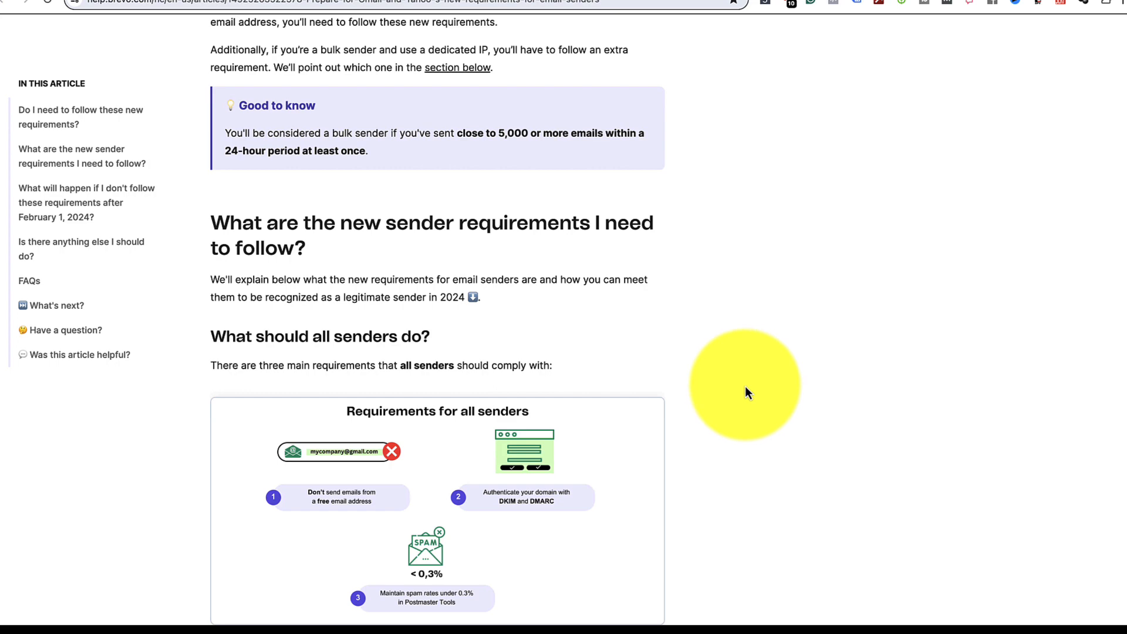
{"action": "scroll", "coordinate": [745, 385], "scroll_direction": "up", "scroll_amount": 10}
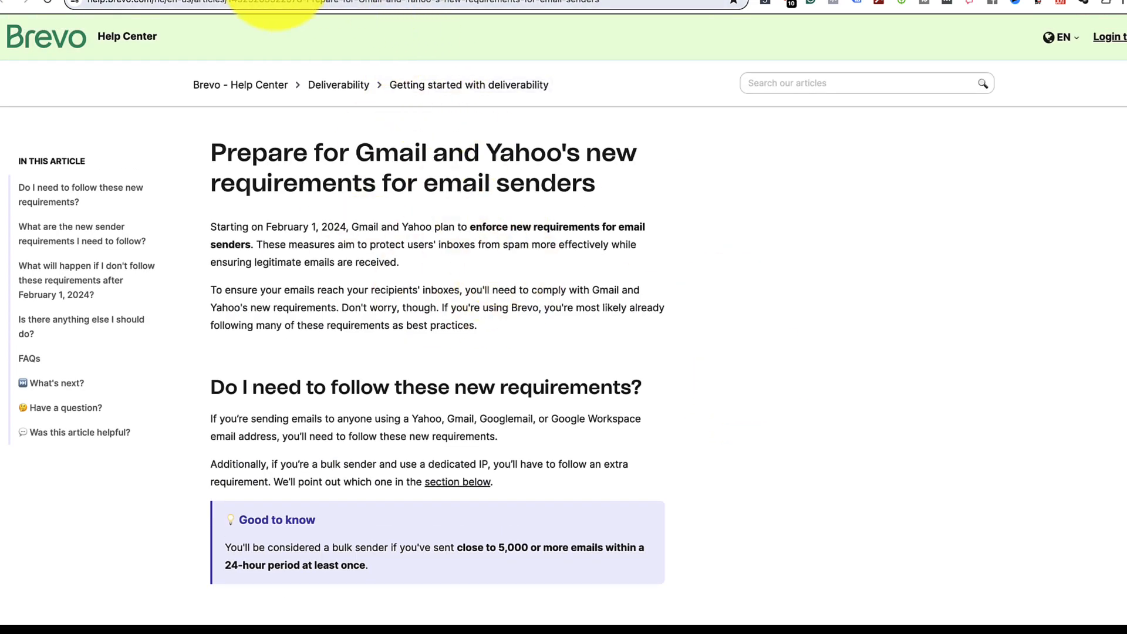
- Review the login address entered in the HighLevel form's Email field
{"action": "left_click", "coordinate": [264, 4]}
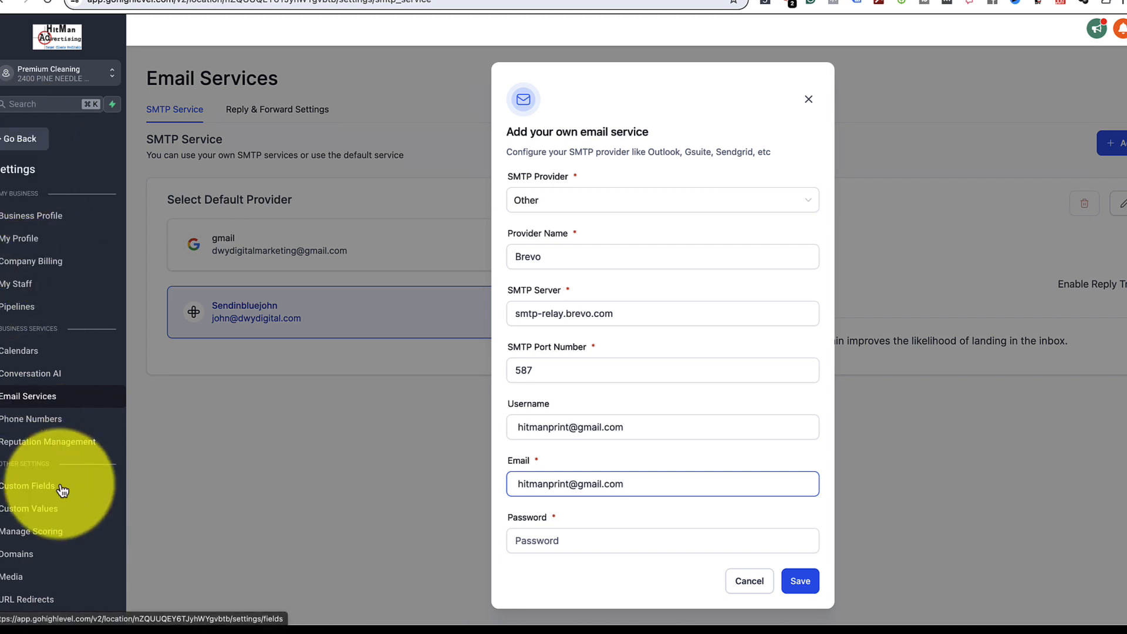
{"action": "scroll", "coordinate": [24, 485], "scroll_direction": "down", "scroll_amount": 3}
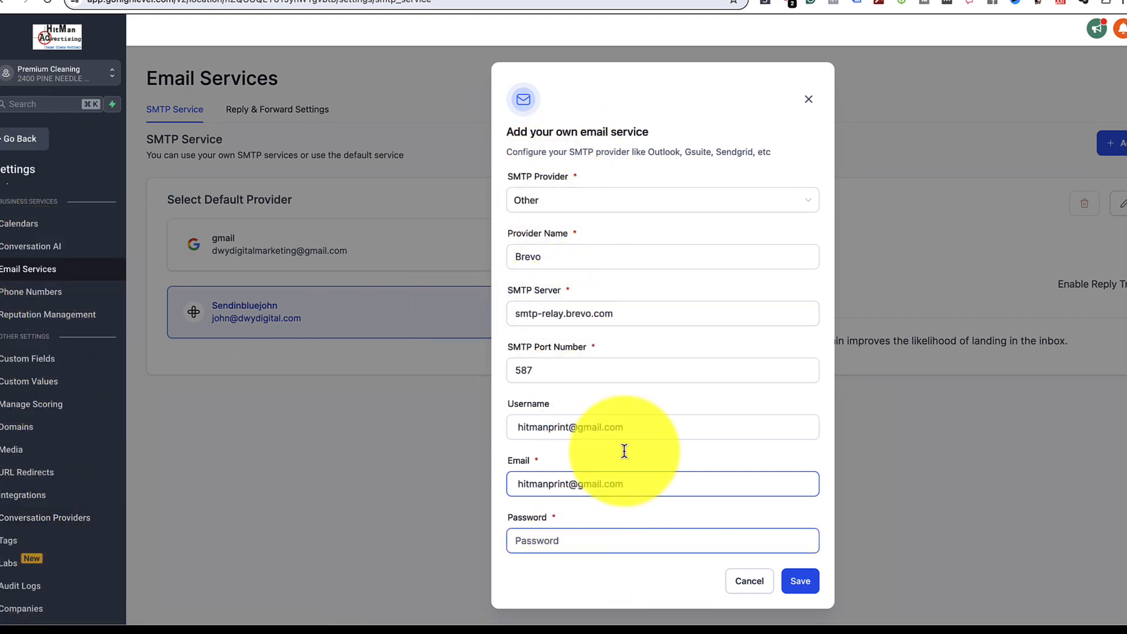
{"action": "left_click", "coordinate": [528, 503]}
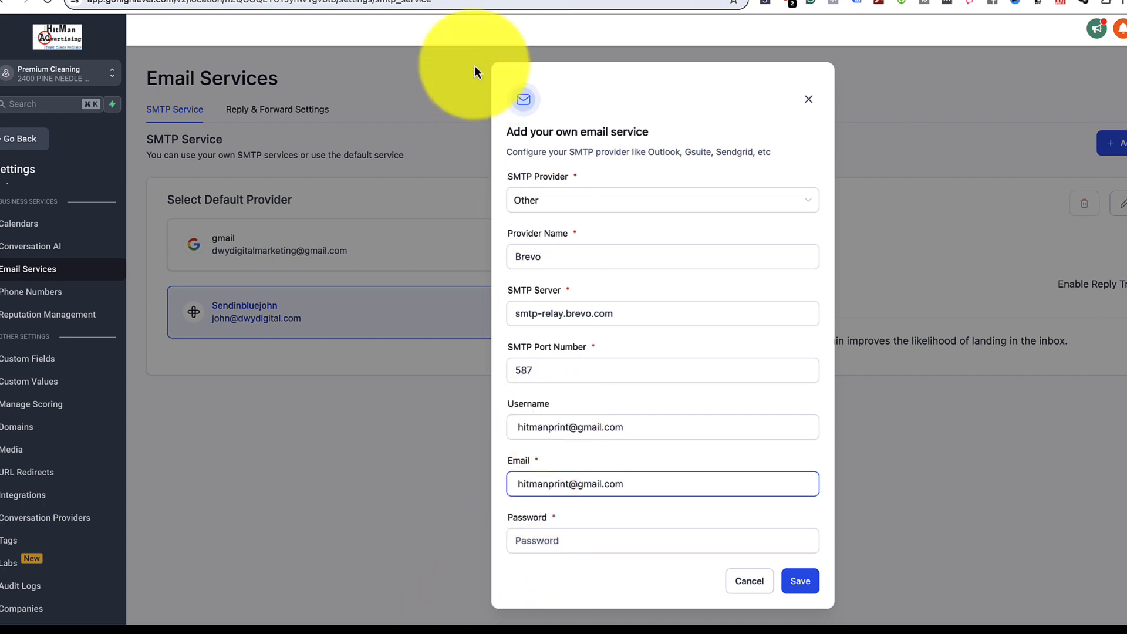